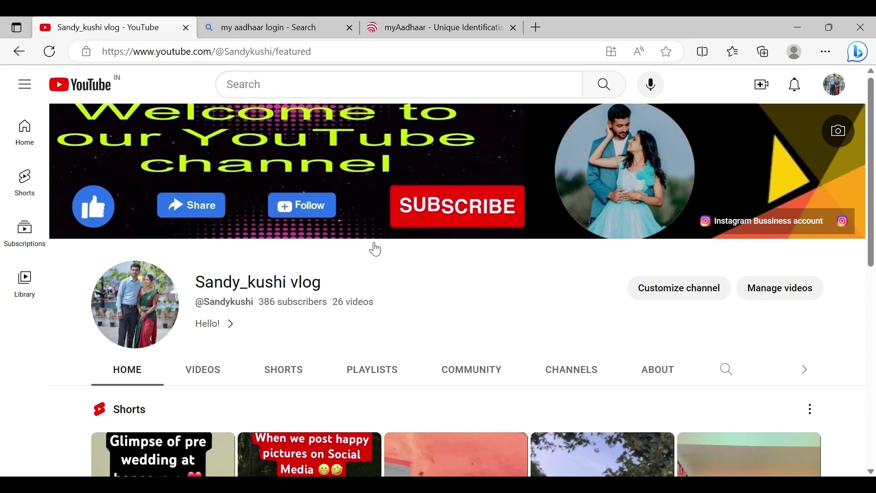
Open the myAadhaar portal from the search results and view the fields of its Aadhaar and OTP login form.
left_click(269, 29)
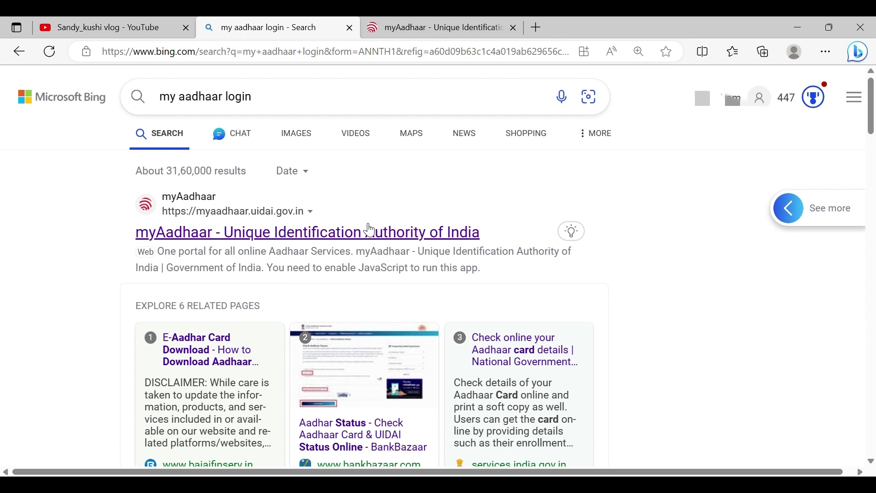
left_click(341, 239)
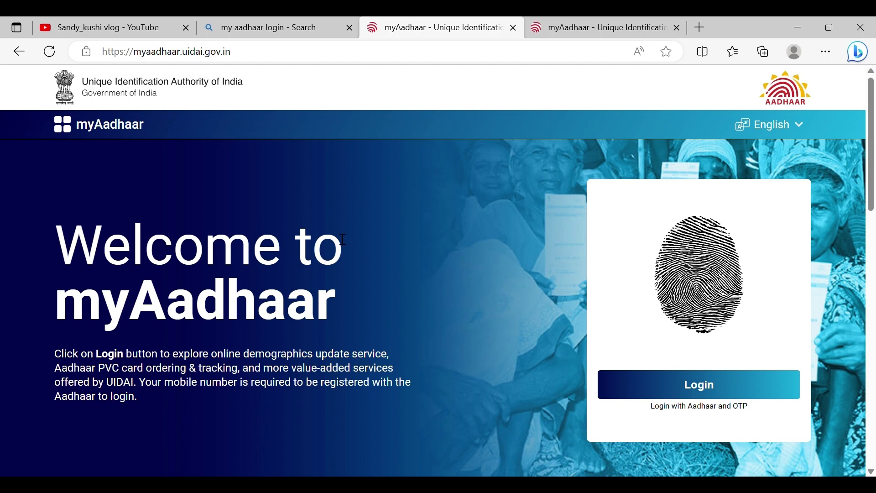
left_click(697, 389)
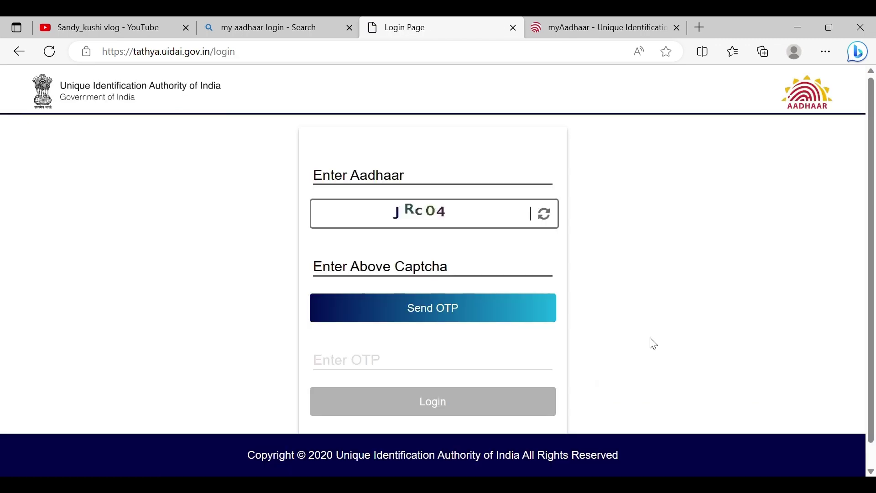
left_click(467, 178)
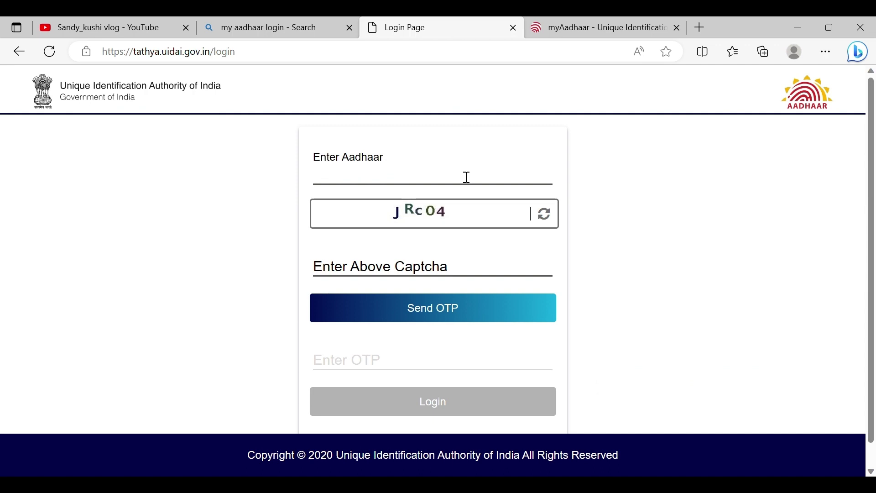
left_click(461, 272)
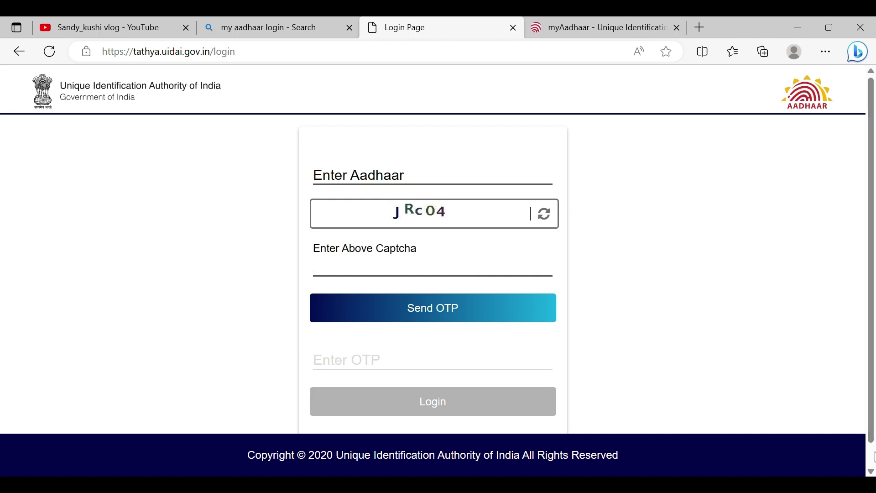
scroll(873, 447, "down", 1)
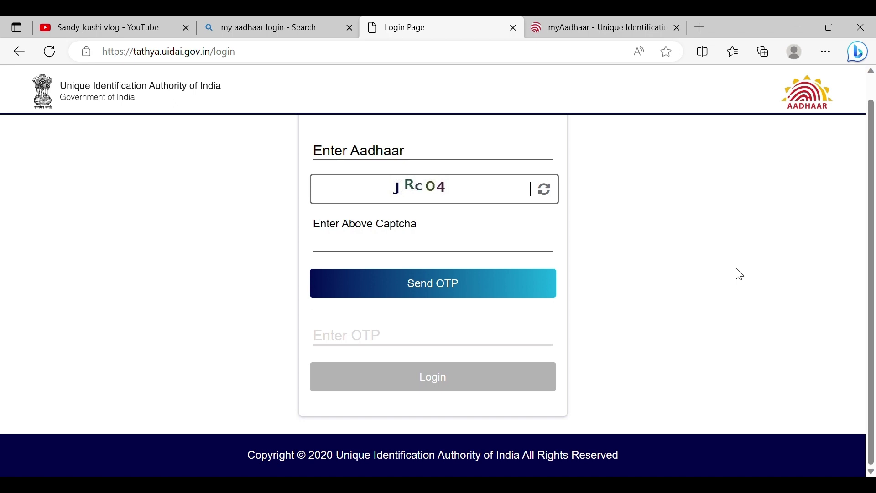
Switch to the signed-in myAadhaar session and open Update Aadhaar Online from the Address Update service.
left_click(578, 31)
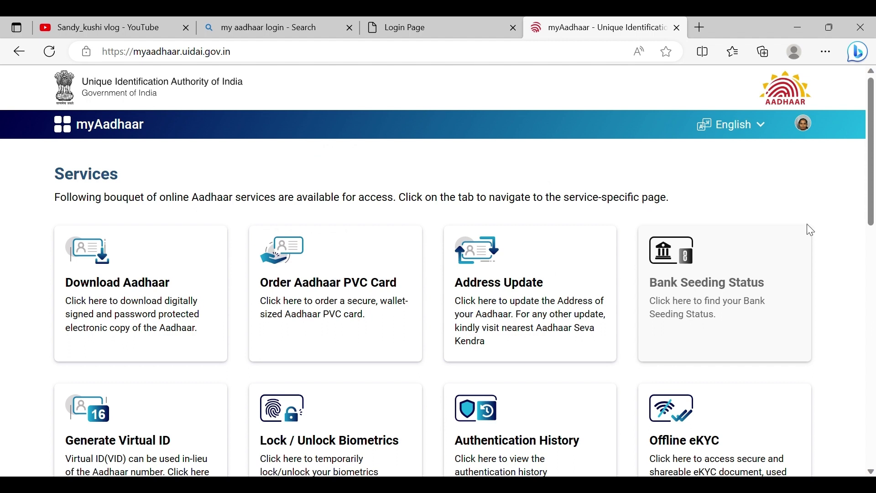
triple_click(548, 295)
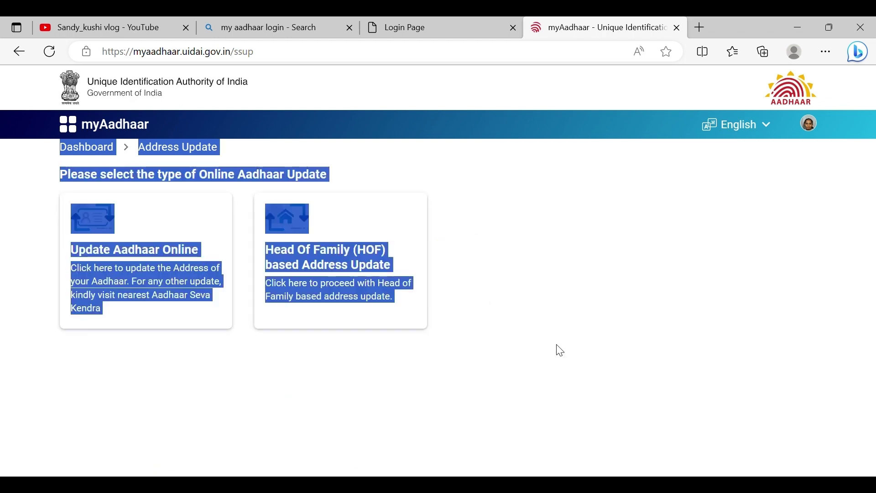
left_click(455, 388)
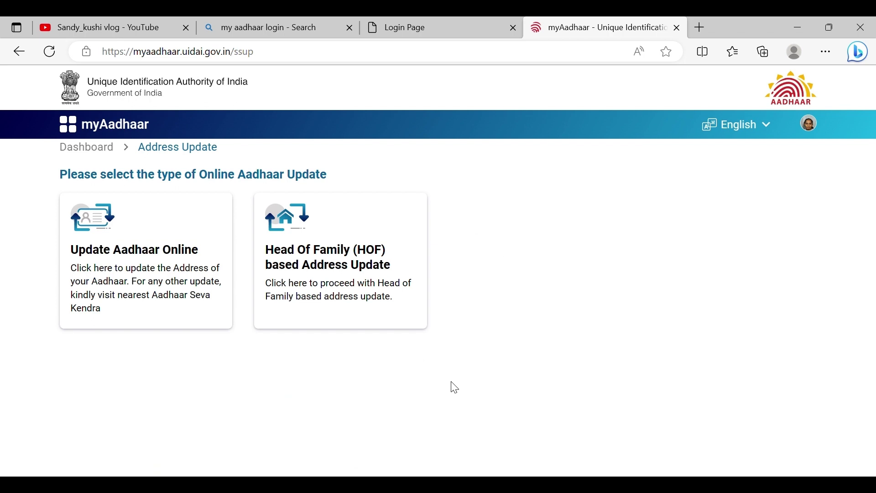
double_click(178, 280)
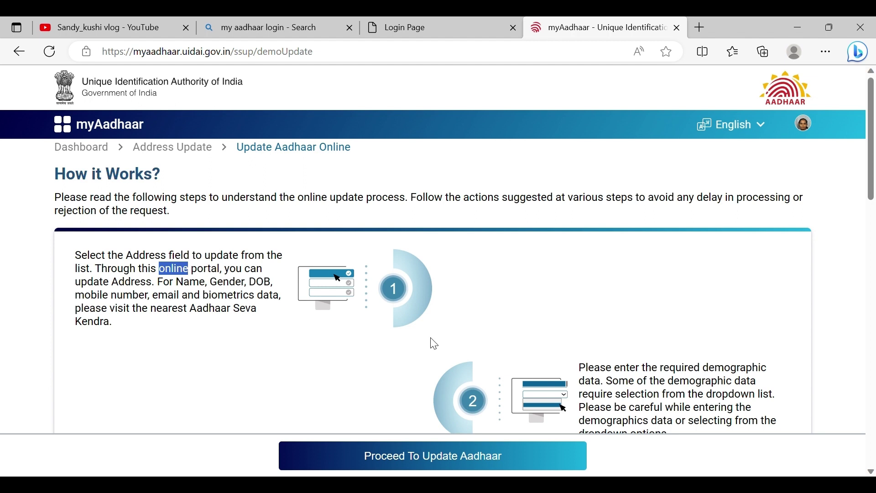
Proceed to the data field selection, select Address as the field to update, and continue to the update form.
left_click(416, 458)
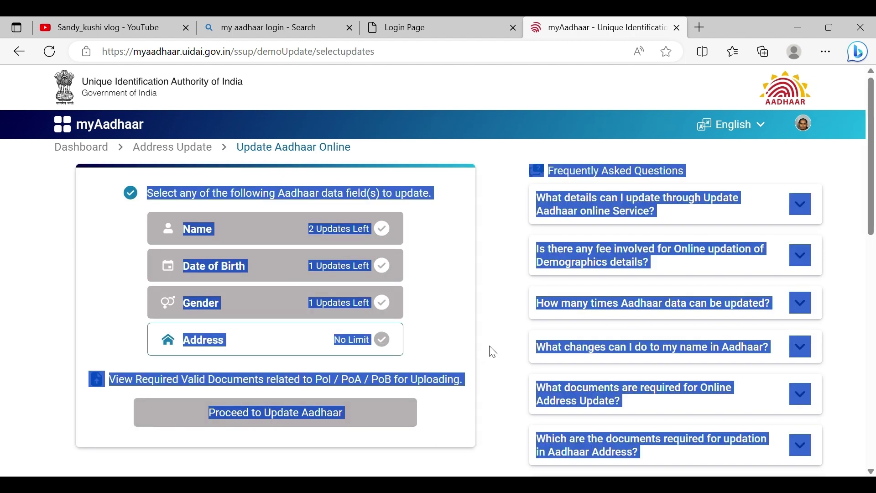
left_click(502, 354)
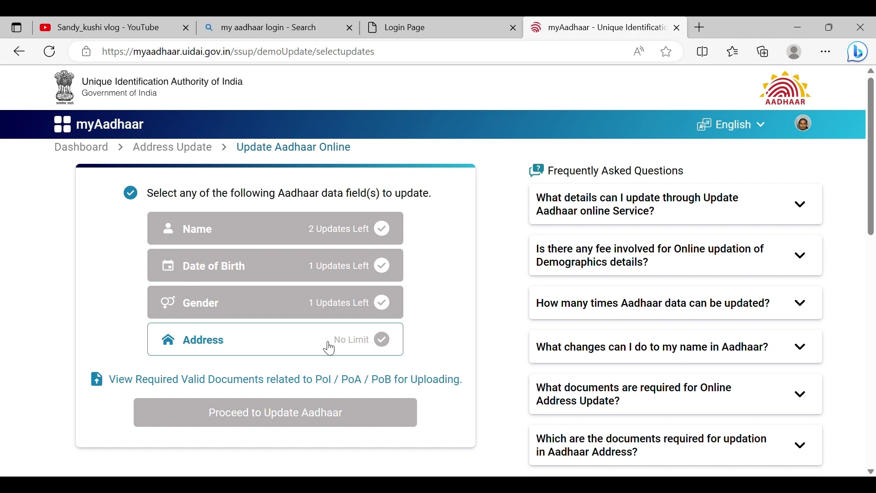
left_click(389, 345)
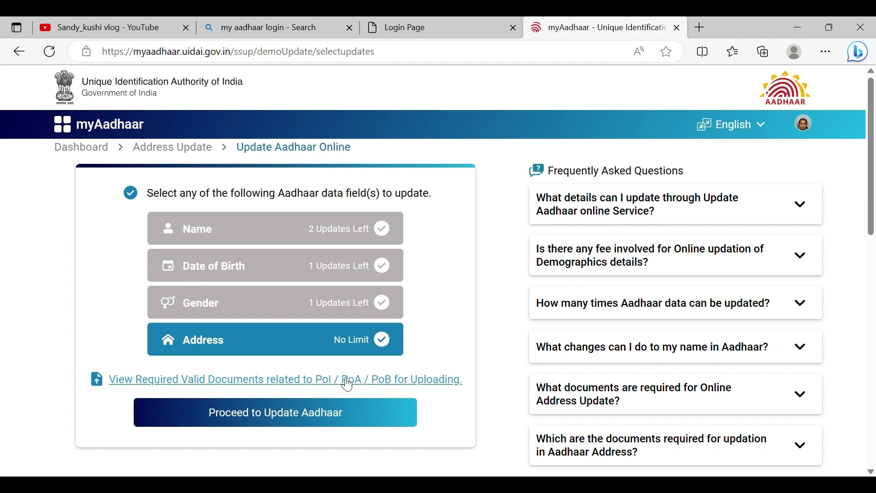
left_click(323, 419)
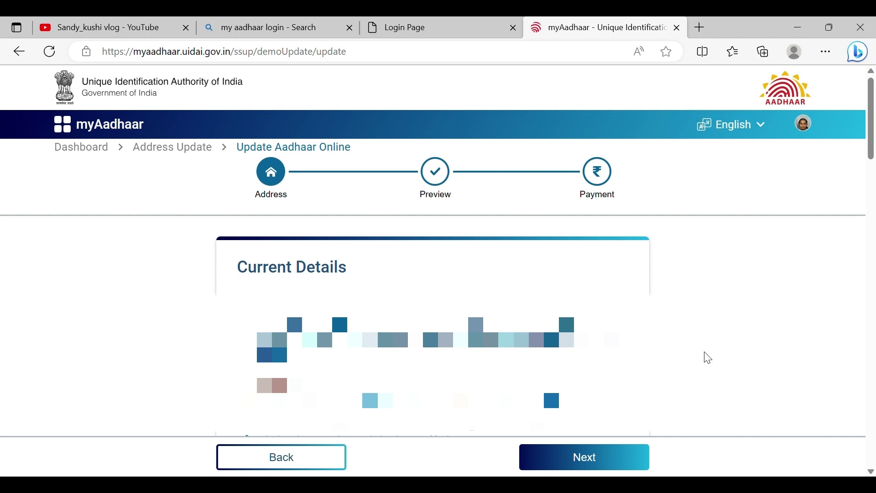
Choose Voter ID Card/e-Voter ID Card as the supporting document type in the address form and acknowledge its document advisory.
left_click_drag(872, 155, 873, 204)
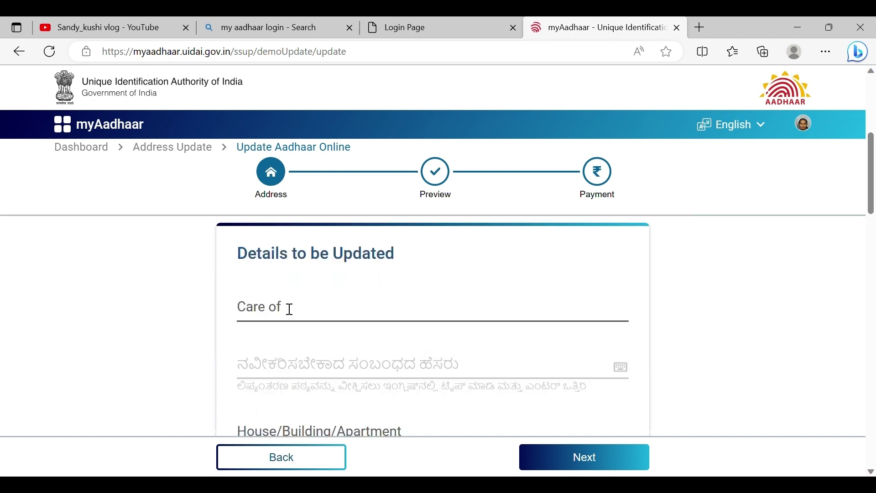
left_click(290, 311)
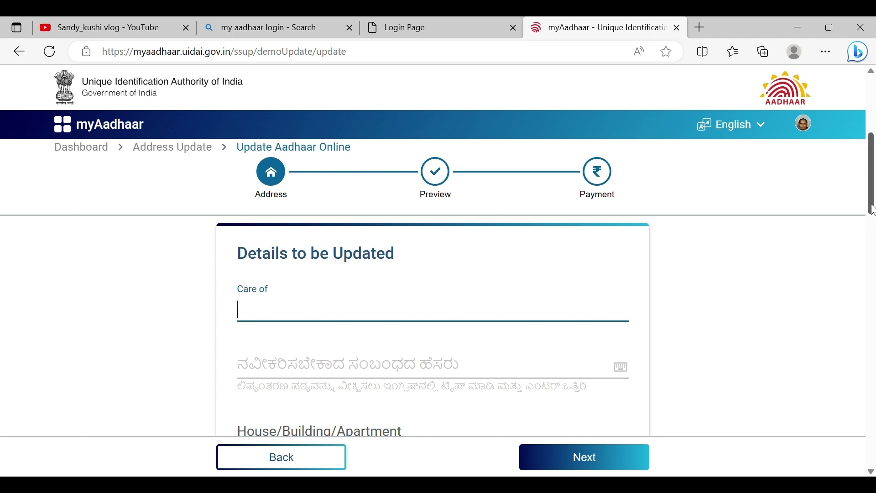
left_click_drag(873, 210, 872, 337)
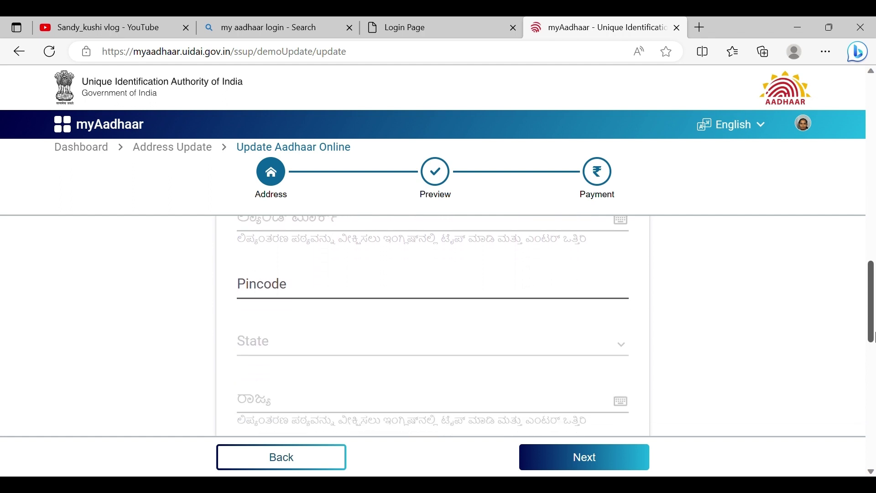
left_click_drag(872, 337, 866, 432)
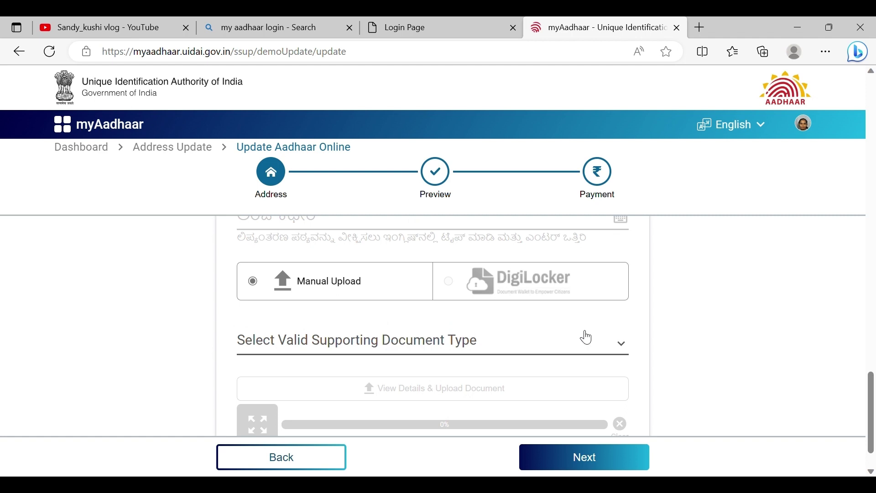
left_click(571, 350)
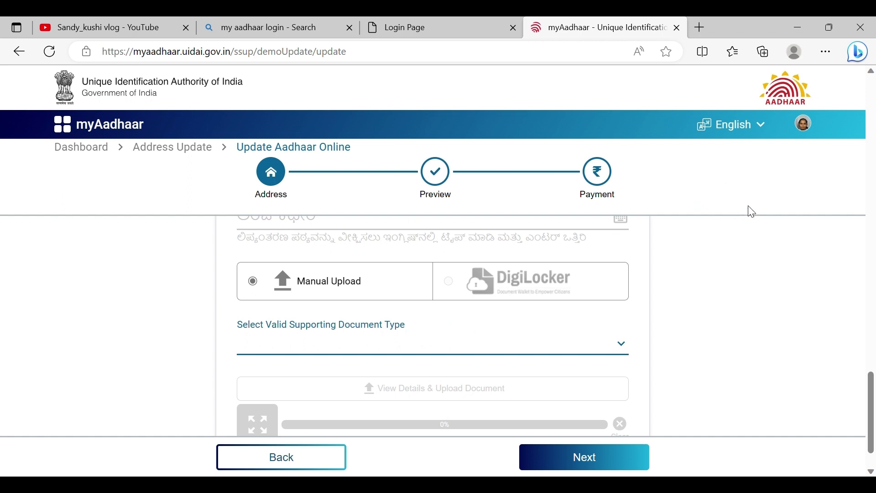
key("Down")
key("Down")
key("Down")
key("Down")
key("Down")
key("Down")
key("Down")
key("Down")
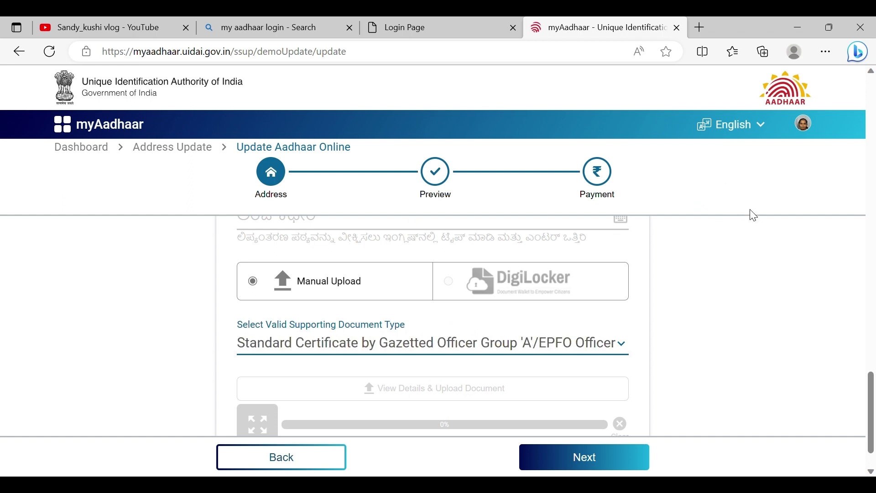
key("Down")
key("Down")
key("Down")
key("Down")
key("Down")
key("Down")
key("Down")
key("Down")
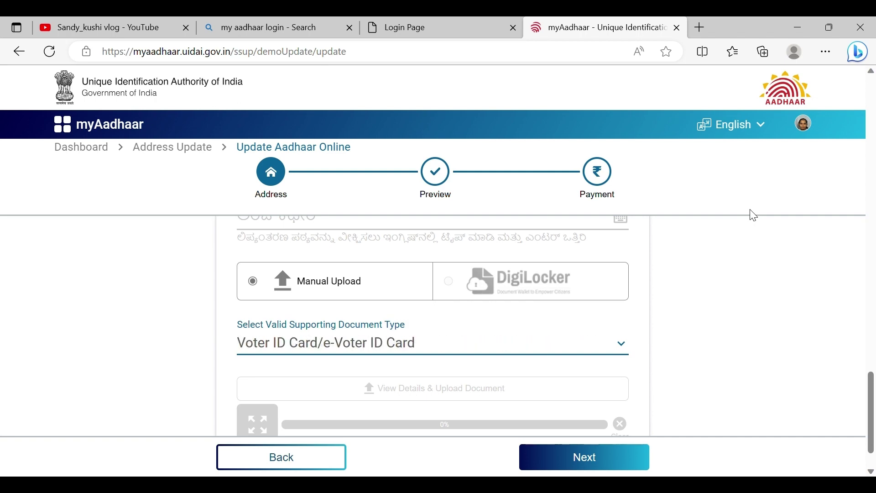
key("Up")
key("Return")
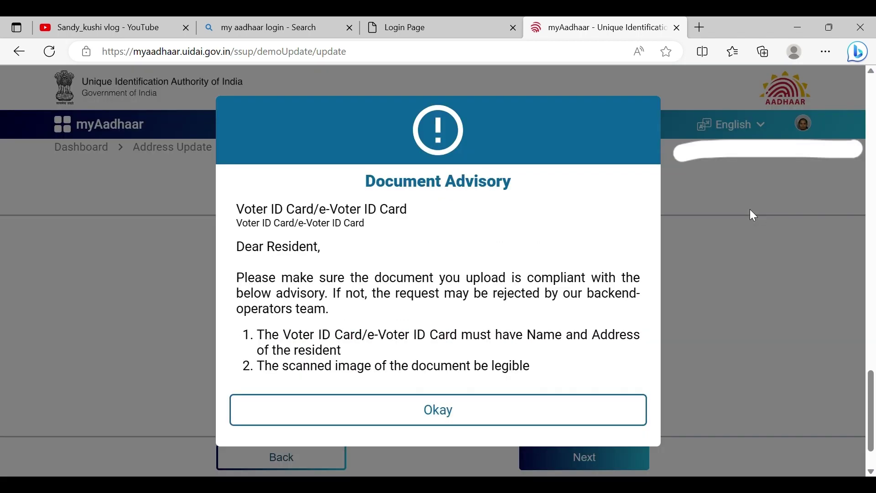
left_click(392, 409)
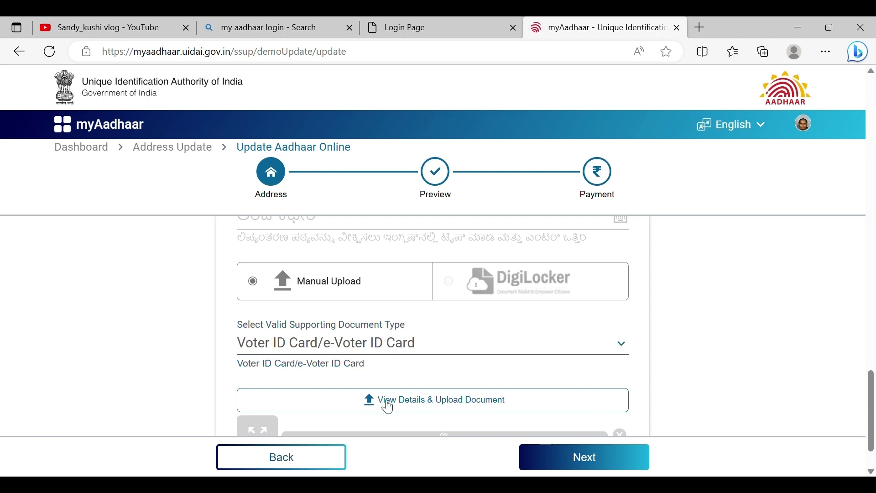
Upload the voter ID document as address proof and continue to the preview of the update request.
left_click(387, 401)
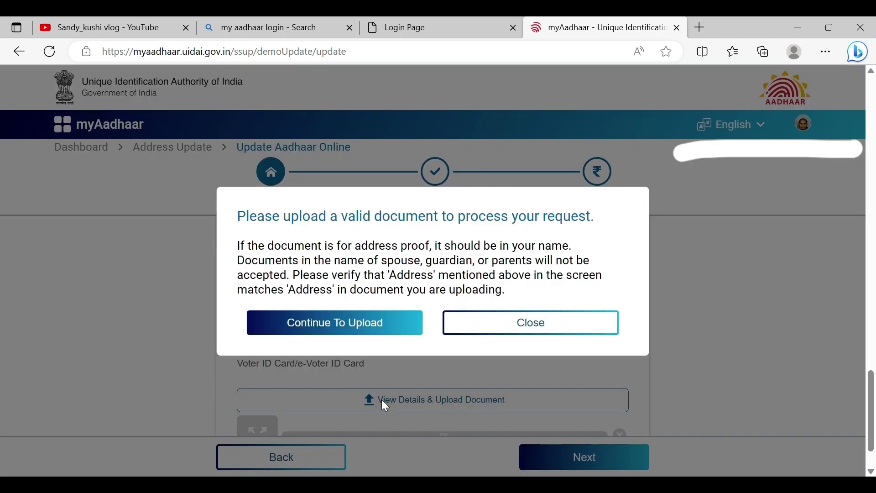
left_click(385, 329)
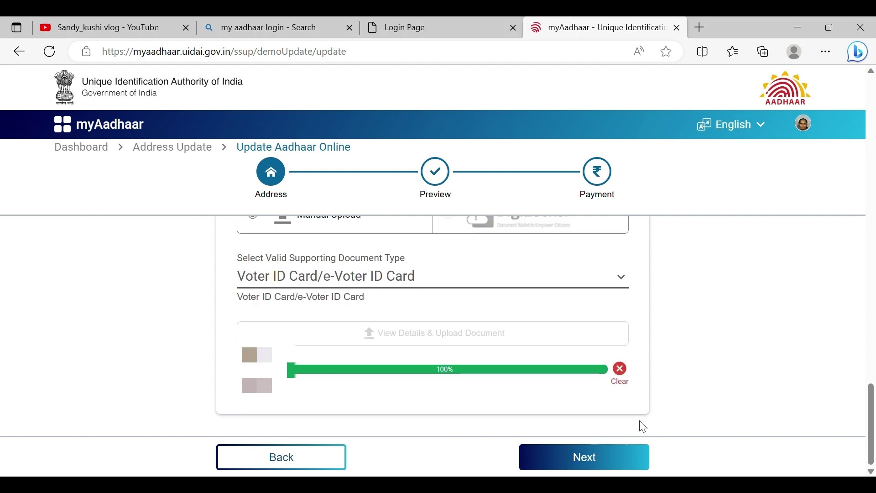
left_click(597, 460)
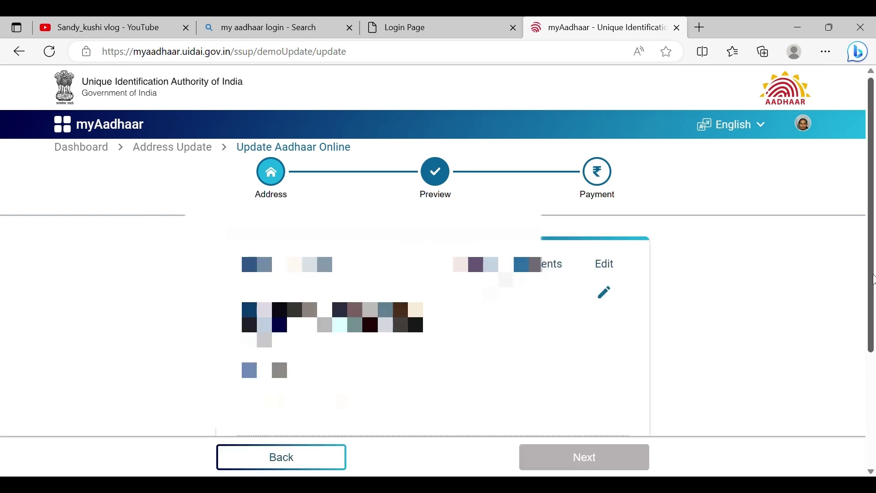
Accept the transliteration correction and true-information declarations in the preview, and continue to the payment stage.
left_click_drag(871, 281, 874, 389)
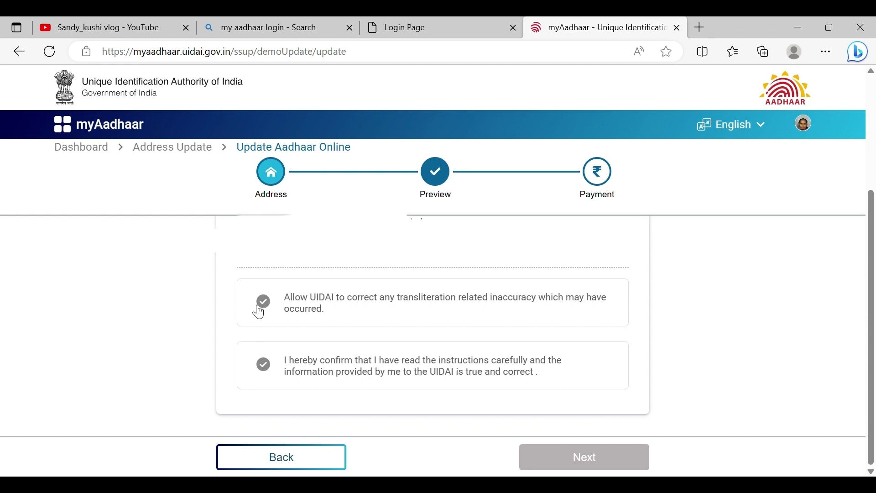
left_click(270, 312)
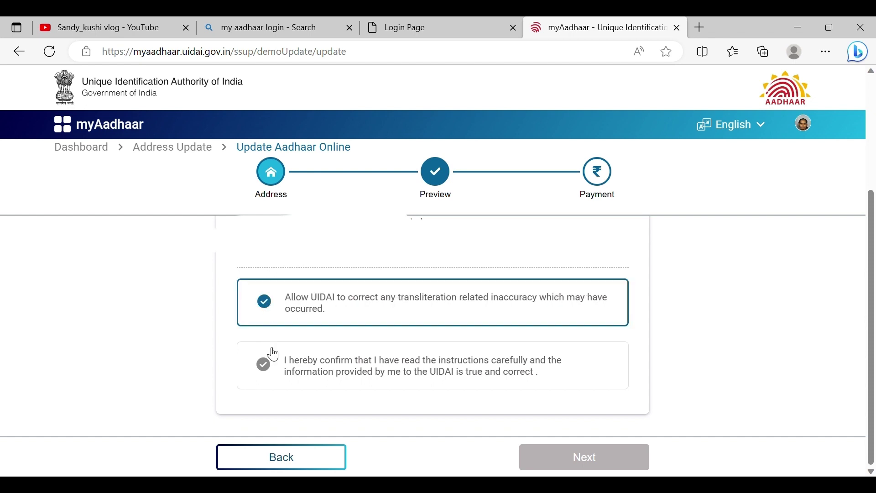
left_click(264, 365)
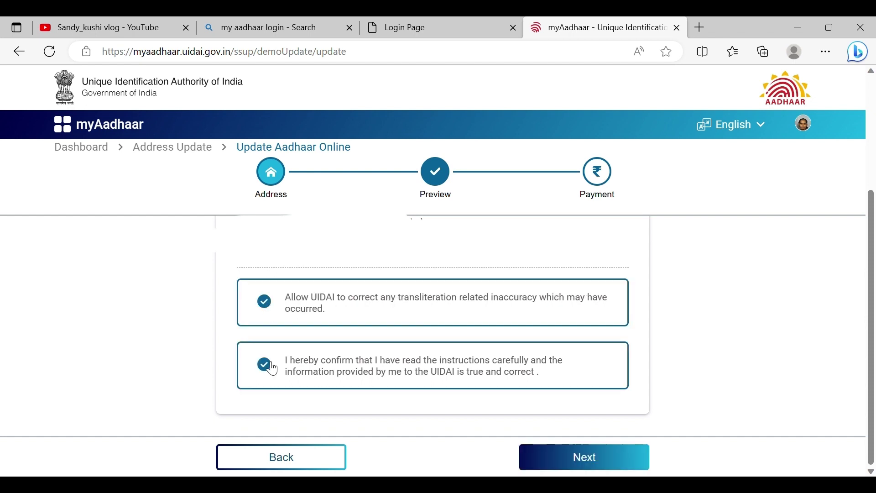
left_click(605, 466)
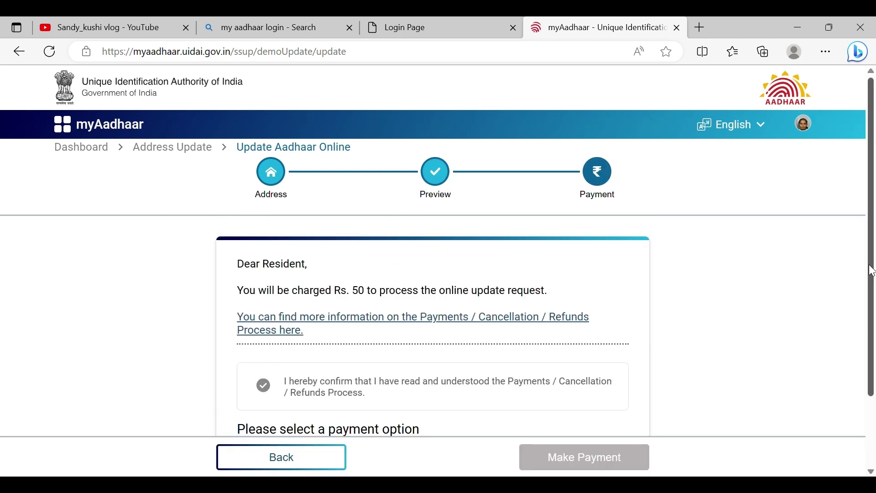
Confirm having read the Payments / Cancellation / Refunds Process and select Razorpay as the payment option.
mouse_move(871, 271)
left_mouse_down()
mouse_move(871, 297)
mouse_move(871, 285)
left_mouse_up()
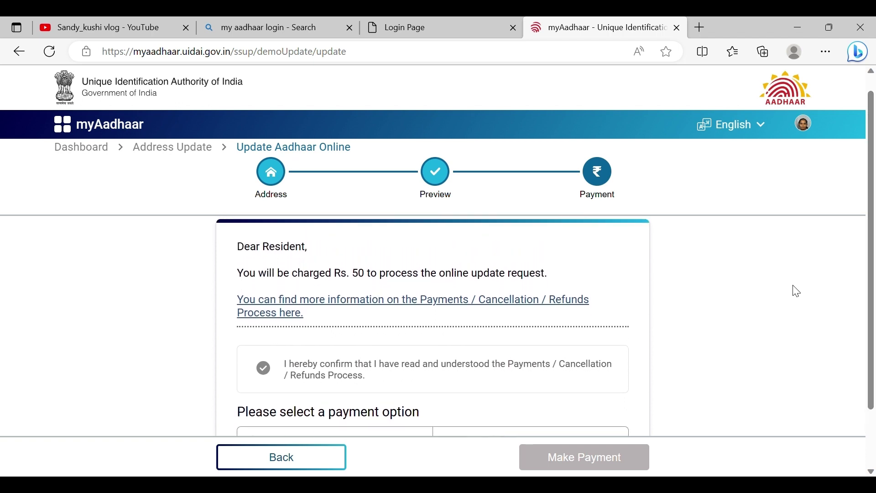
left_click(273, 366)
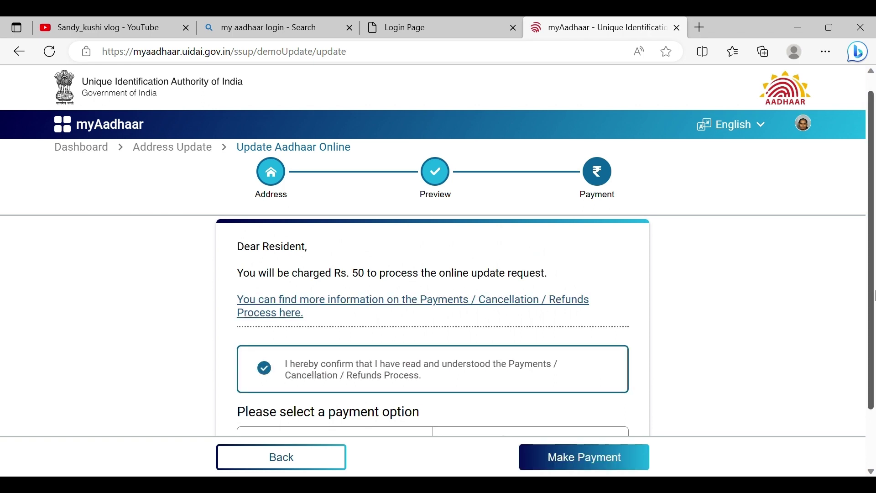
left_click_drag(873, 296, 873, 358)
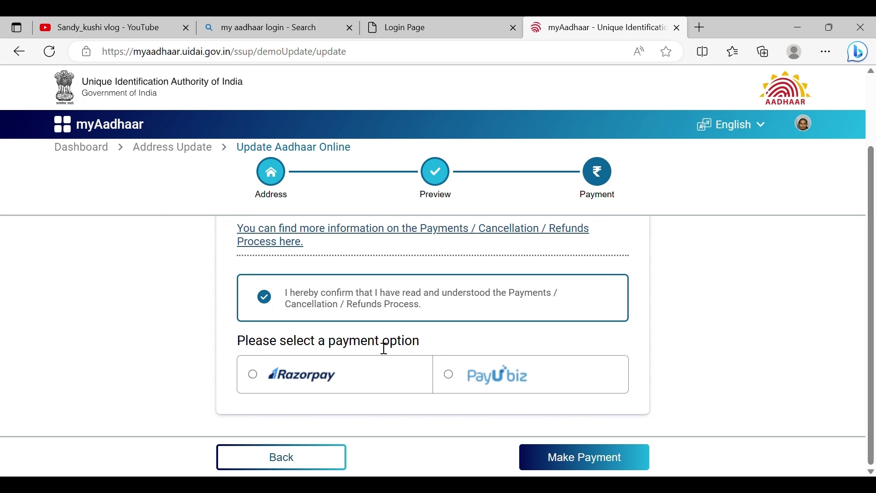
left_click(254, 375)
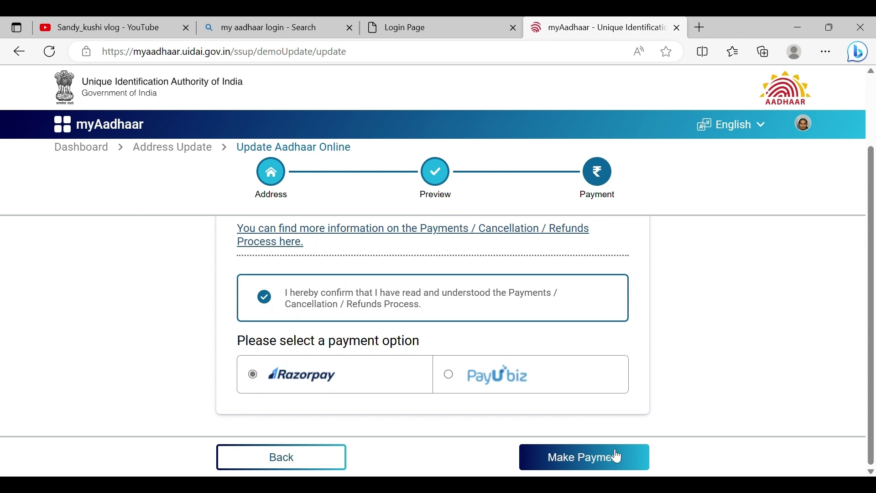